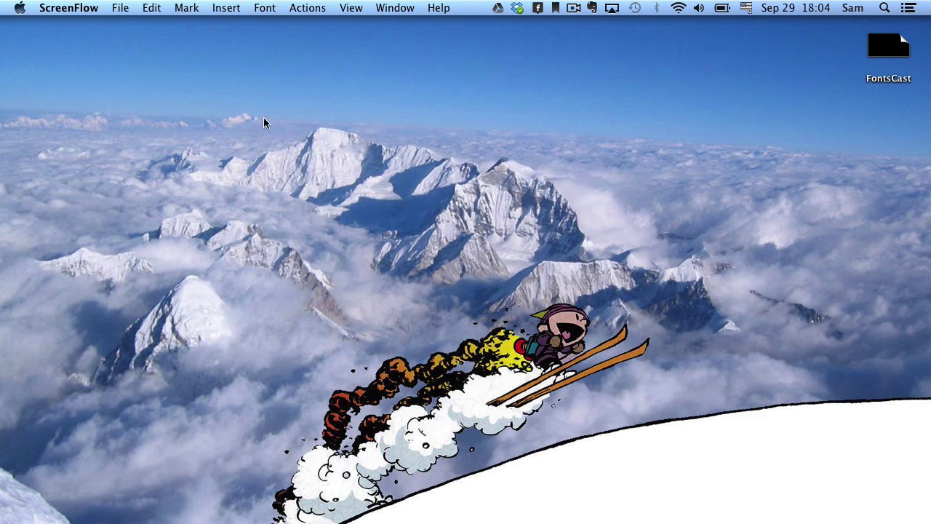
Open a new Chrome window and enter google.com/fonts as the address.
mouse_move(11, 193)
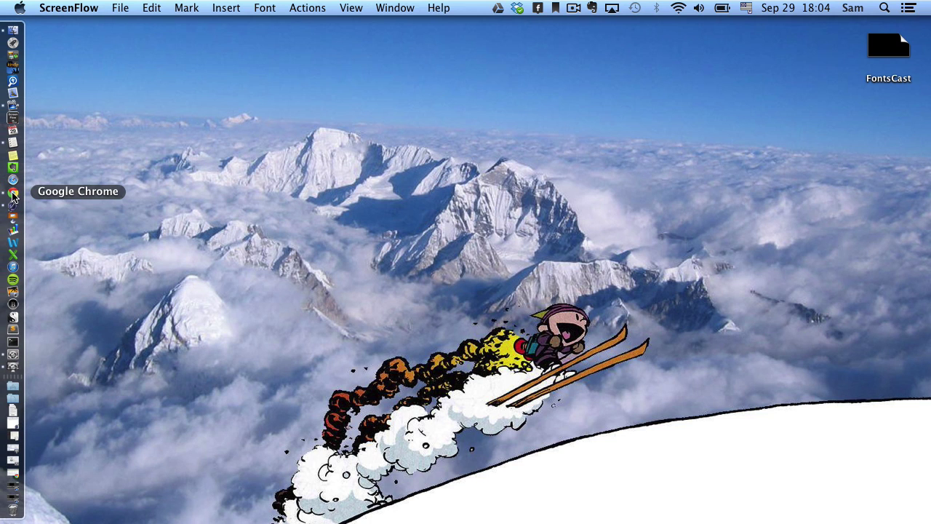
key(super+Tab)
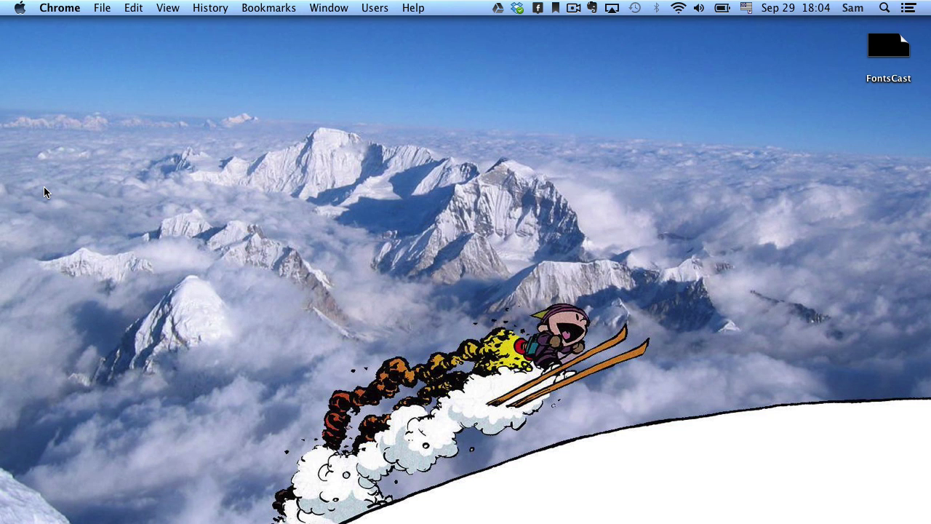
key(super+n)
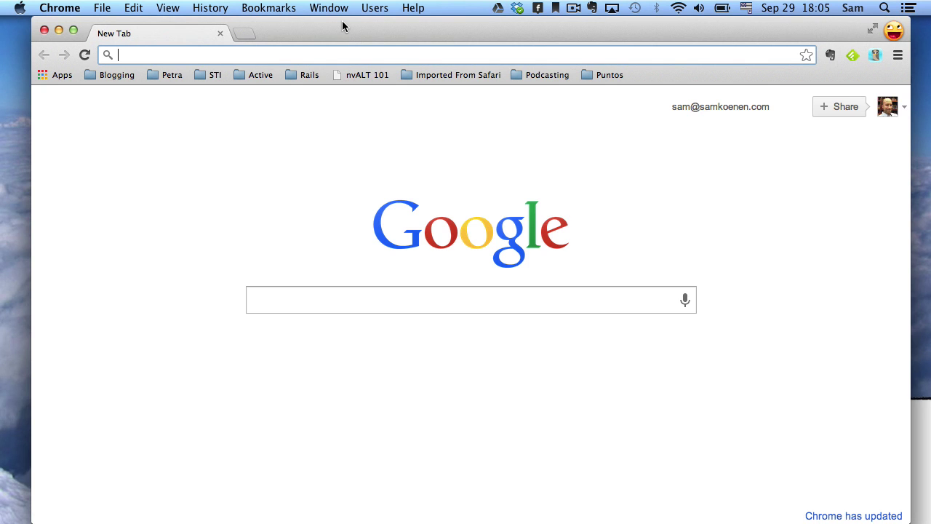
text(google.com/fonts)
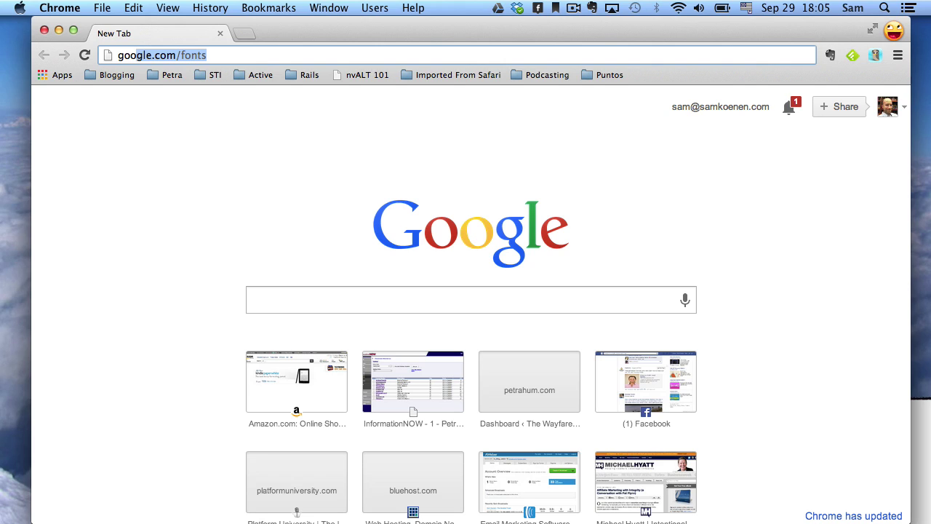
Load Google Fonts and replace the preview sample text with the author's name.
key(Return)
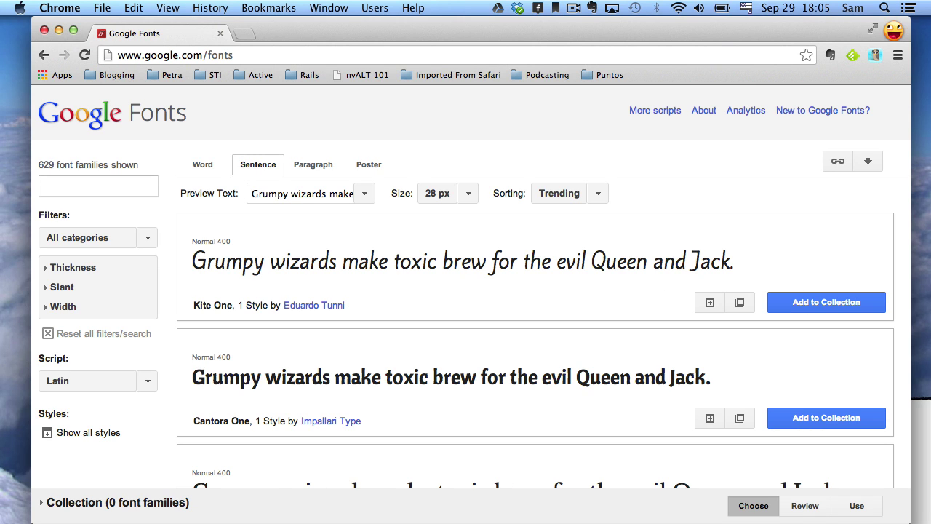
scroll(468, 309, down, 3)
scroll(469, 310, down, 15)
scroll(468, 309, down, 15)
scroll(468, 309, down, 5)
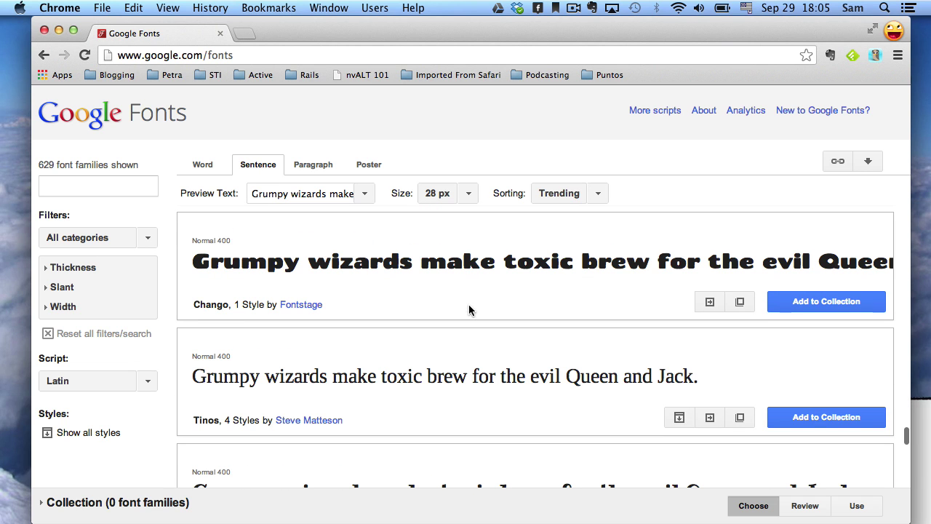
click(317, 193)
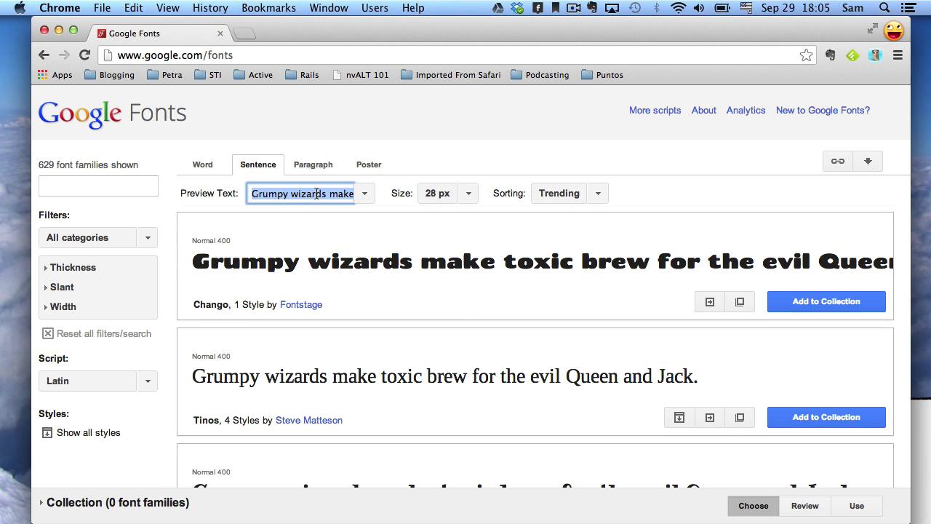
text(Sam Koenen)
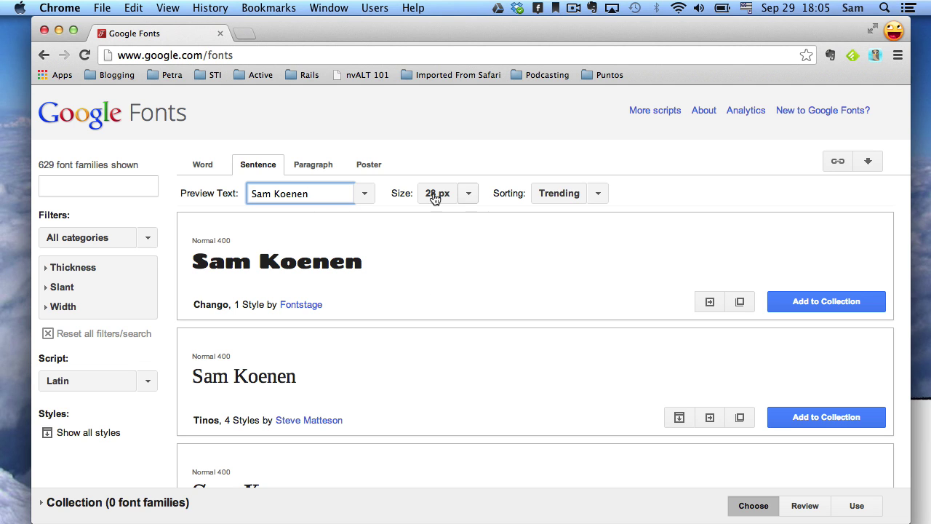
Scroll back to the top and focus the font family search box.
scroll(430, 295, up, 3)
scroll(431, 294, up, 10)
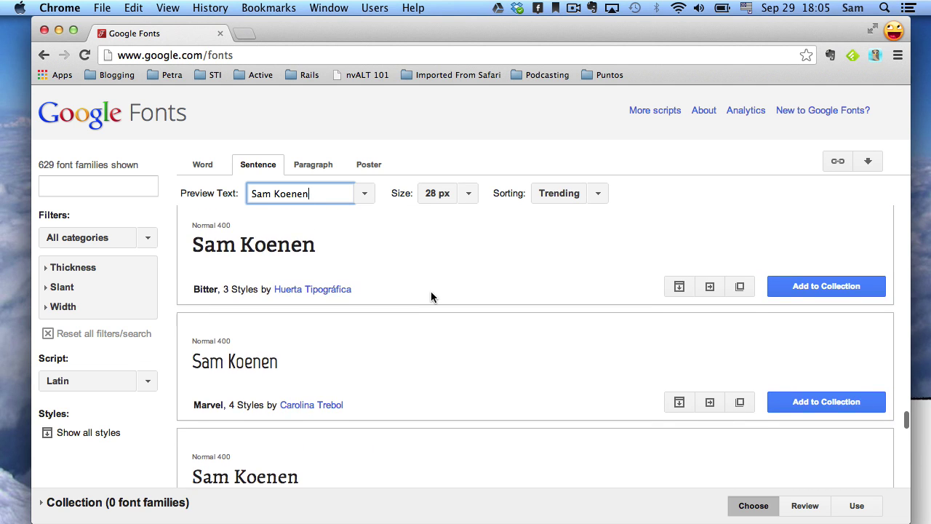
scroll(430, 296, up, 5)
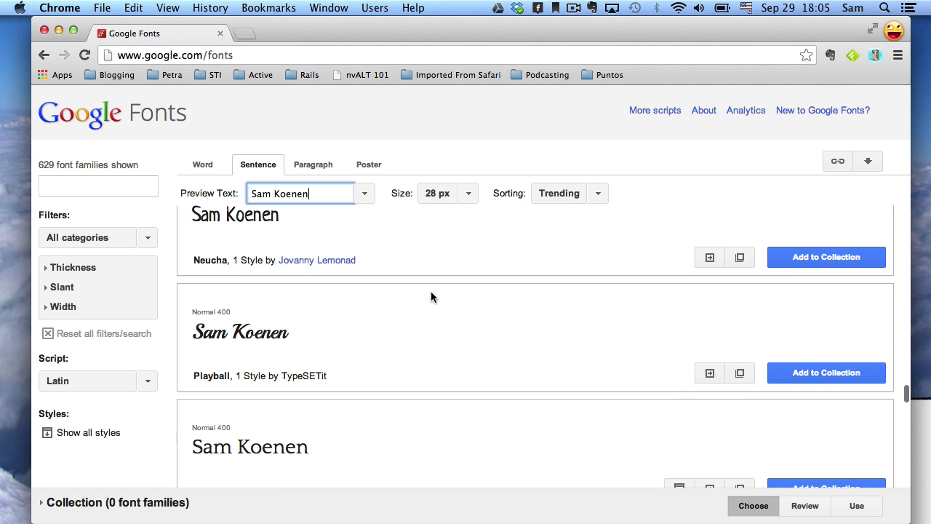
click(138, 187)
Search the font families for 'Cabin sketch'.
text(Cabin )
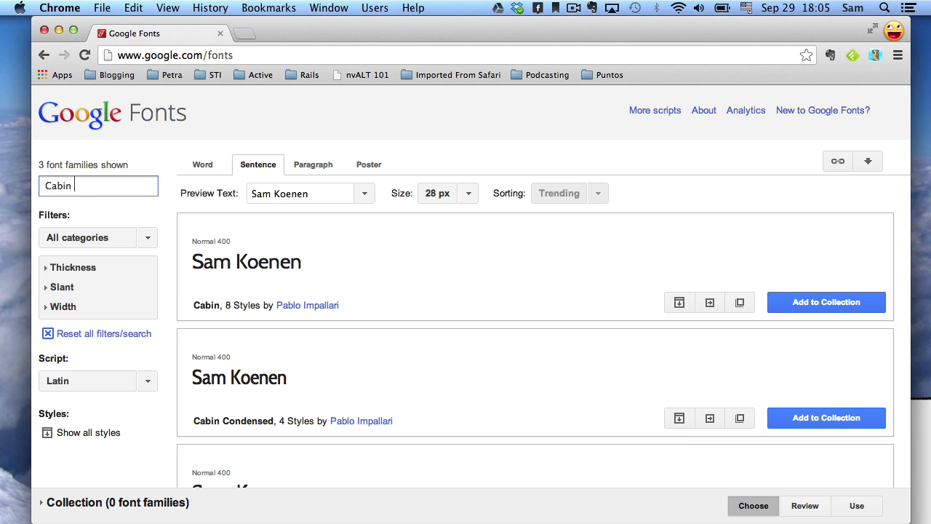
text(sketch)
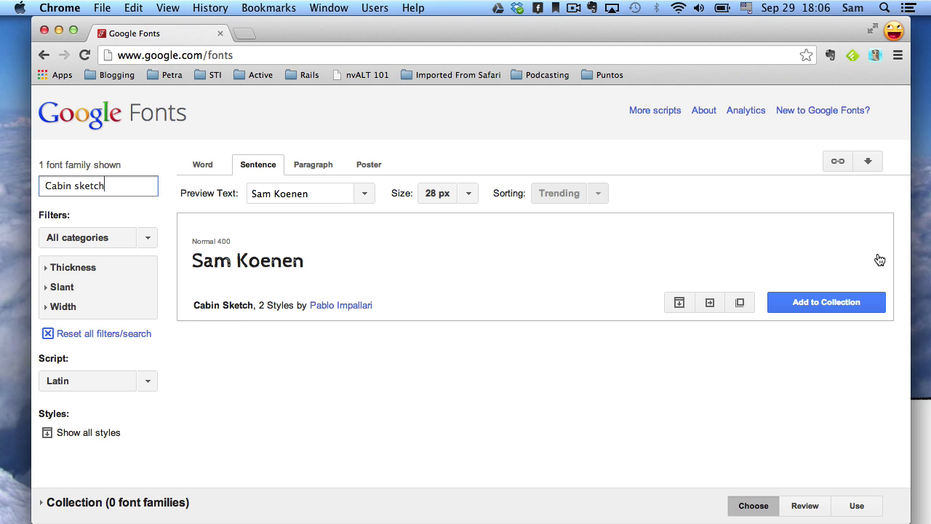
Add Cabin Sketch to the collection and download the collection as a .zip file.
click(817, 304)
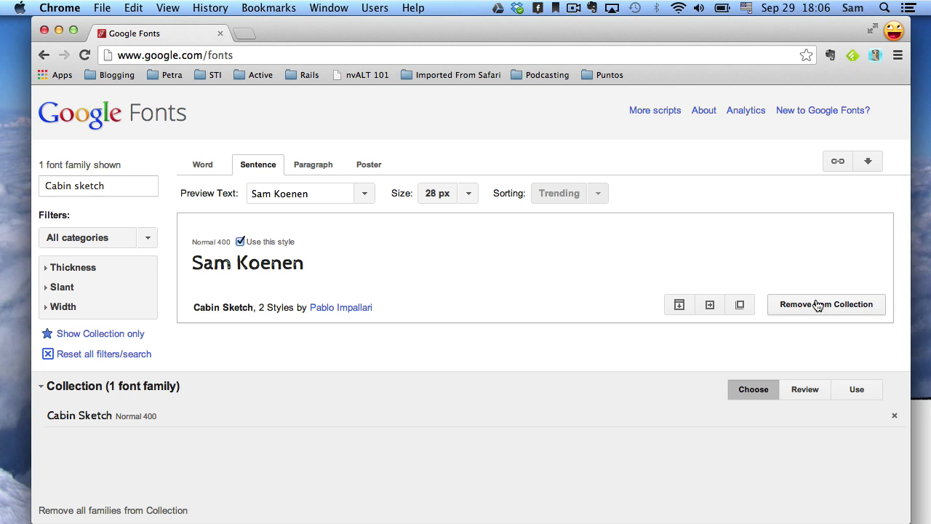
click(869, 163)
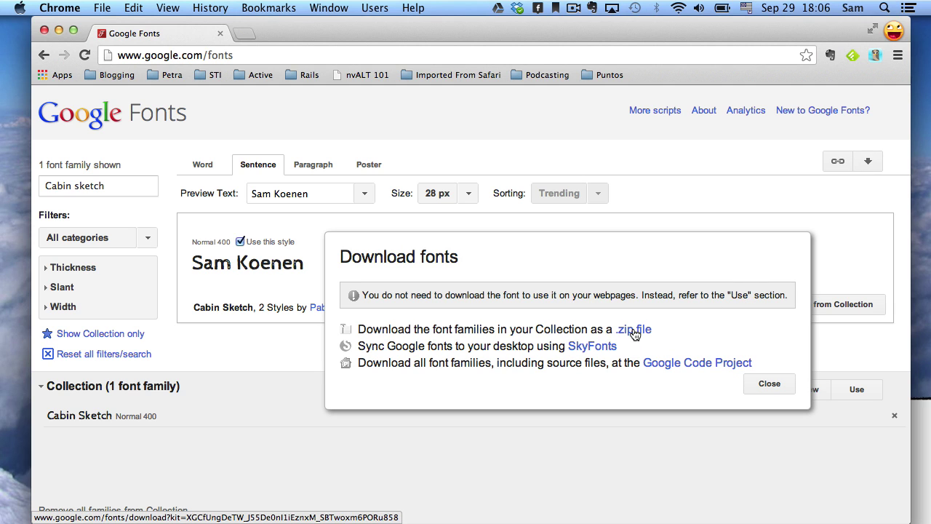
click(633, 331)
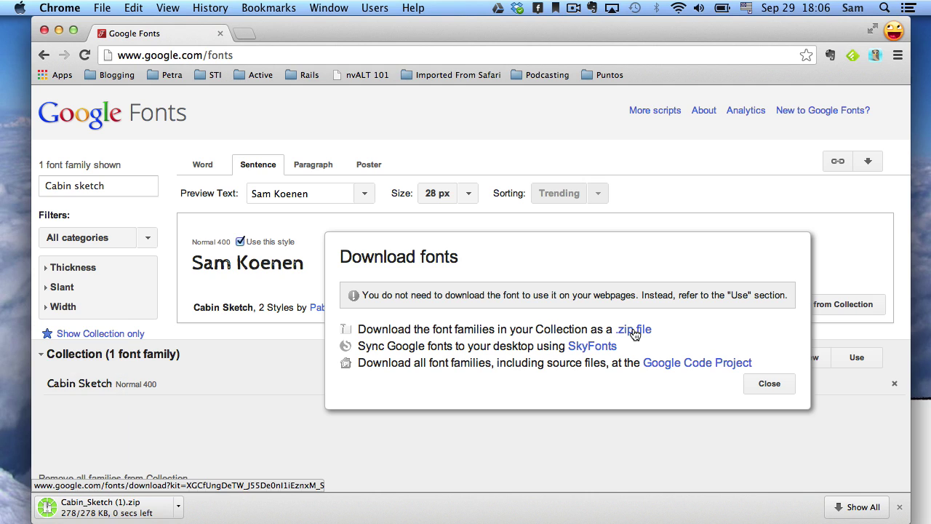
click(178, 507)
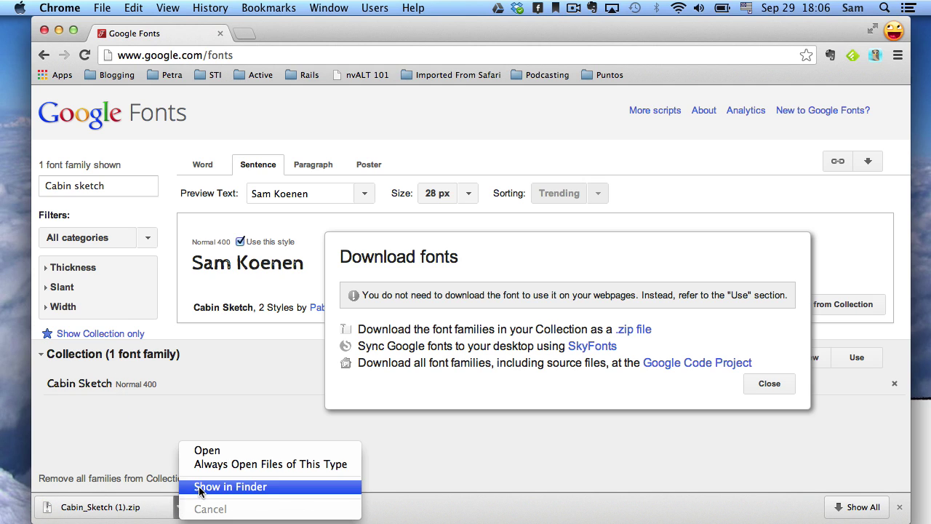
Reveal Cabin_Sketch (1).zip in Finder's Downloads and expand it with Archive Utility.
click(207, 426)
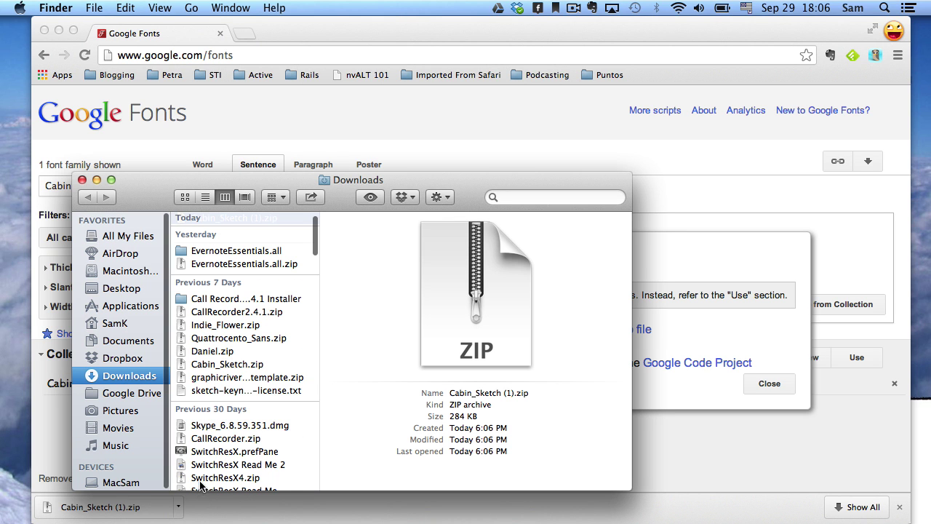
scroll(229, 315, up, 2)
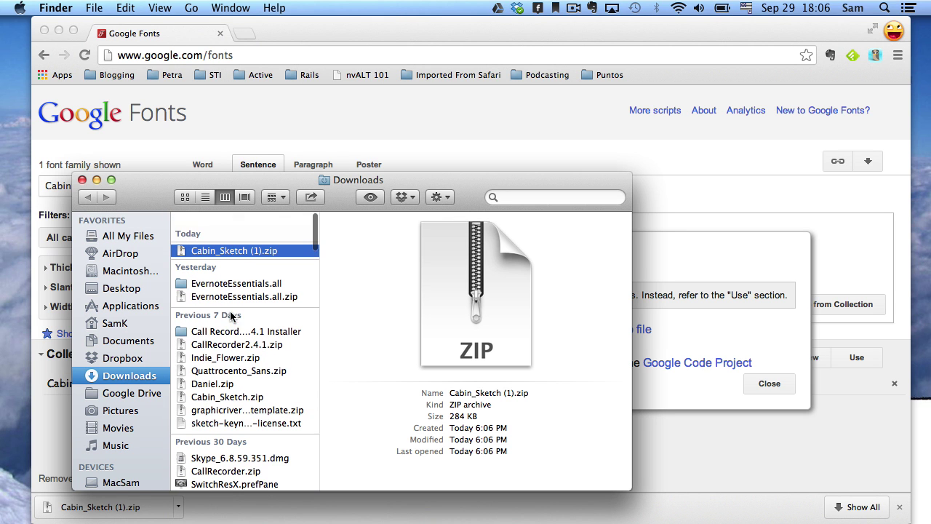
double_click(229, 239)
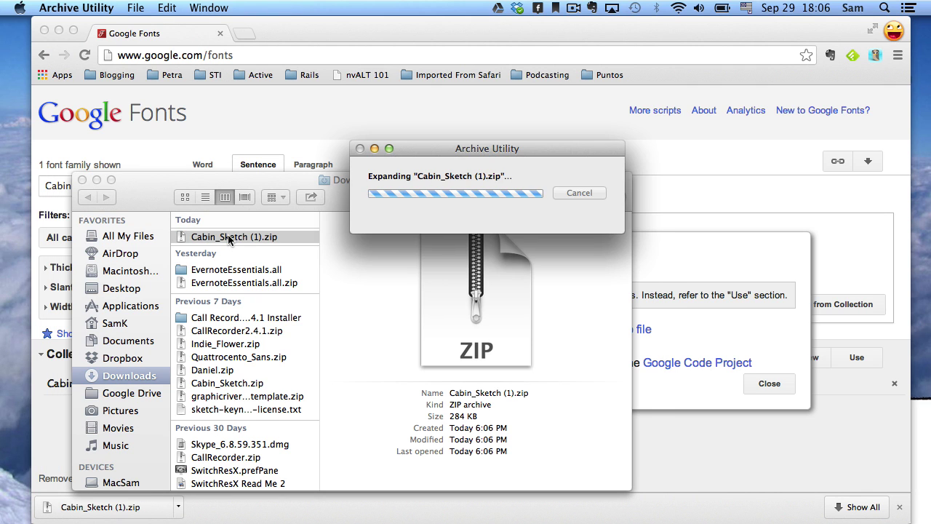
scroll(230, 240, up, 20)
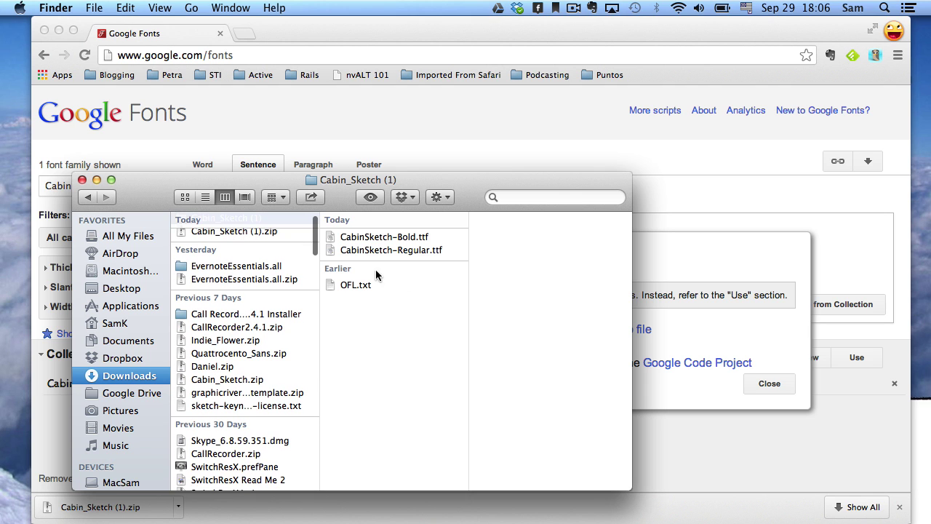
click(280, 234)
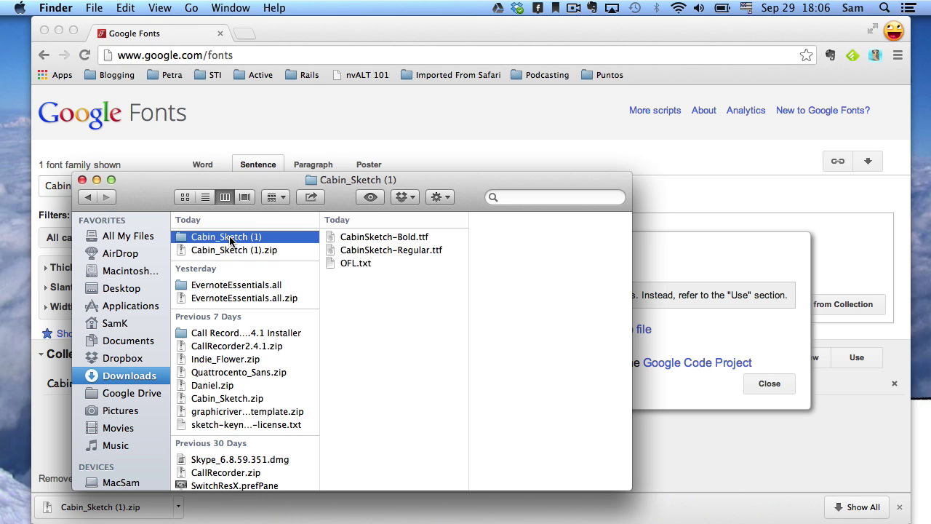
key(super+c)
Go to the hidden user Library via the Go menu and open its Fonts folder.
key(alt)
click(191, 9)
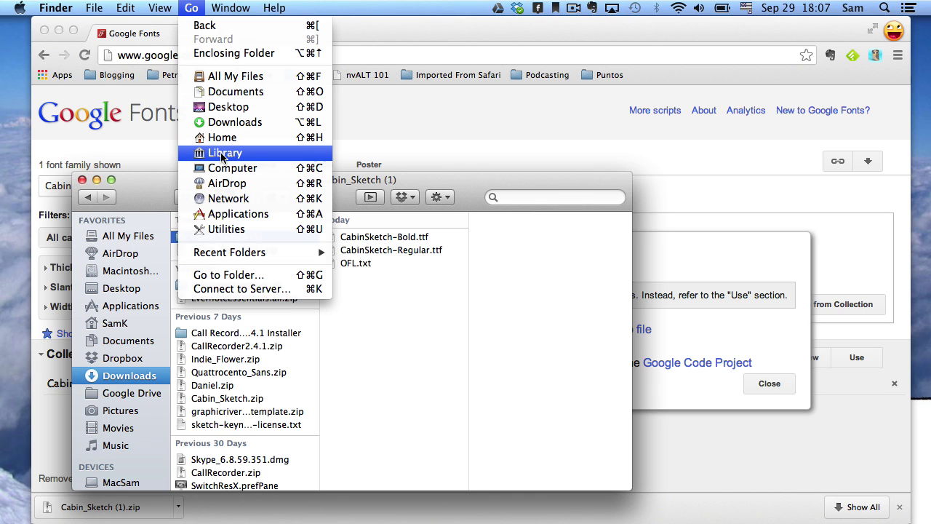
click(222, 154)
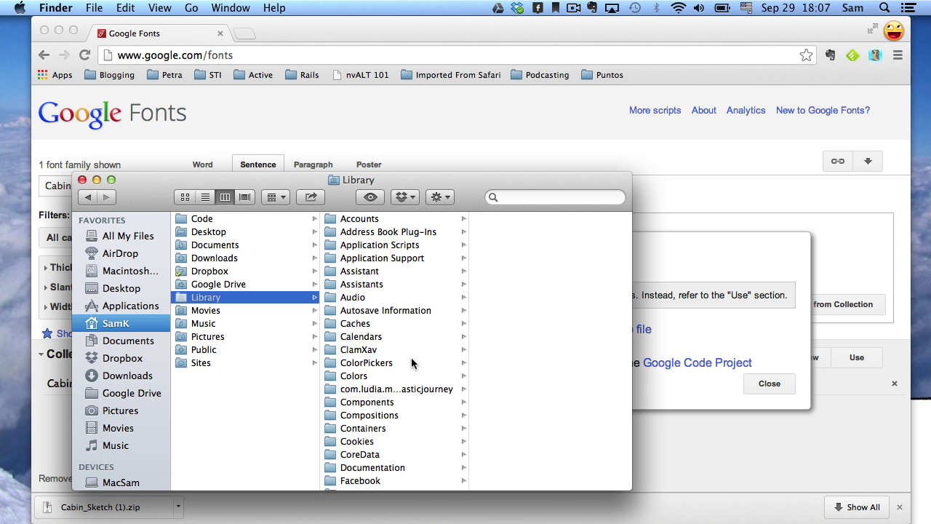
scroll(412, 363, down, 10)
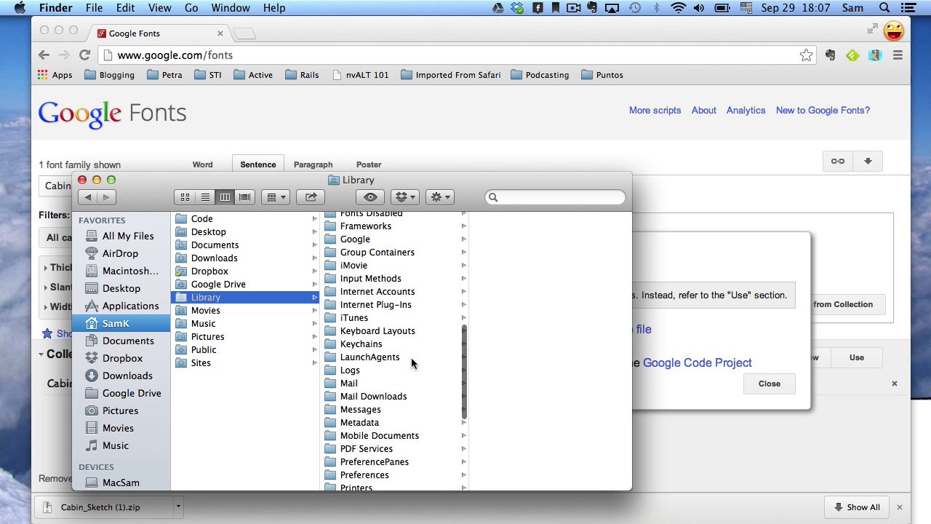
scroll(411, 361, up, 10)
scroll(415, 363, down, 1)
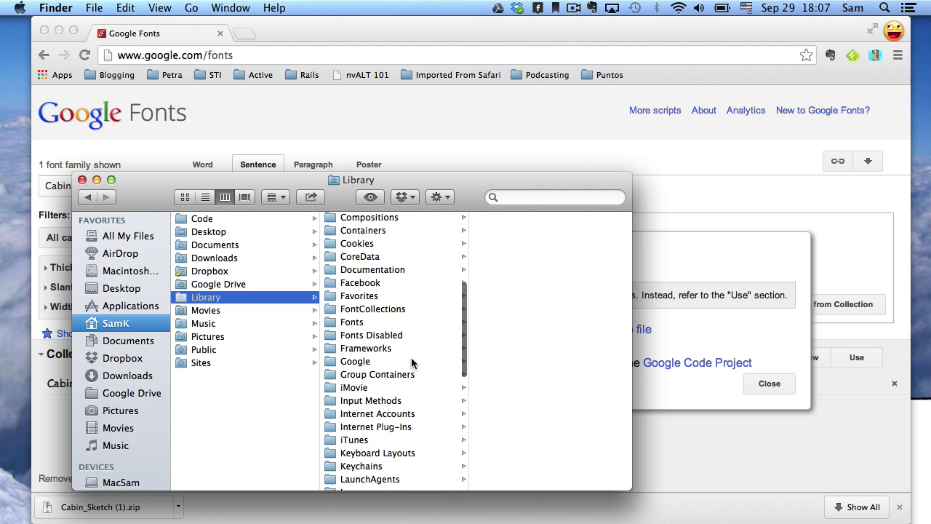
click(368, 327)
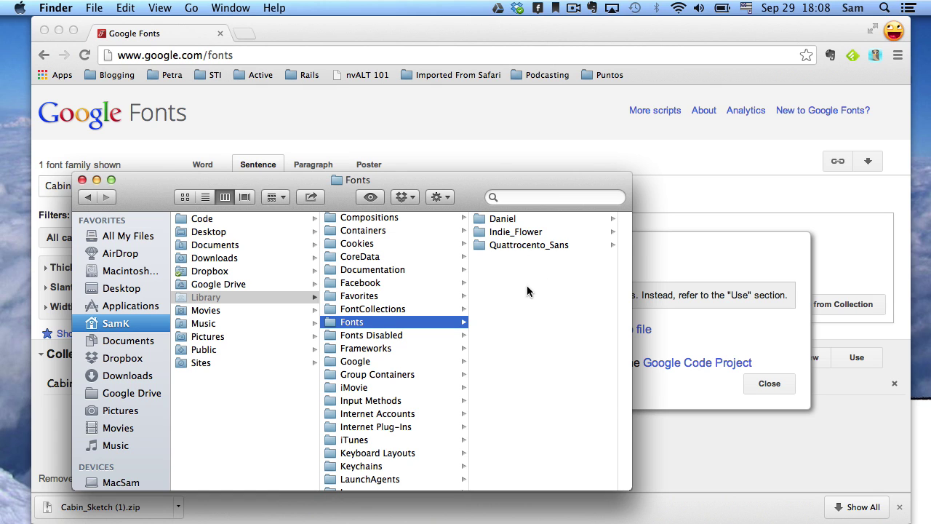
Paste the font folder into Fonts and rename Cabin_Sketch (1) to Cabin_Sketch.
key(super+v)
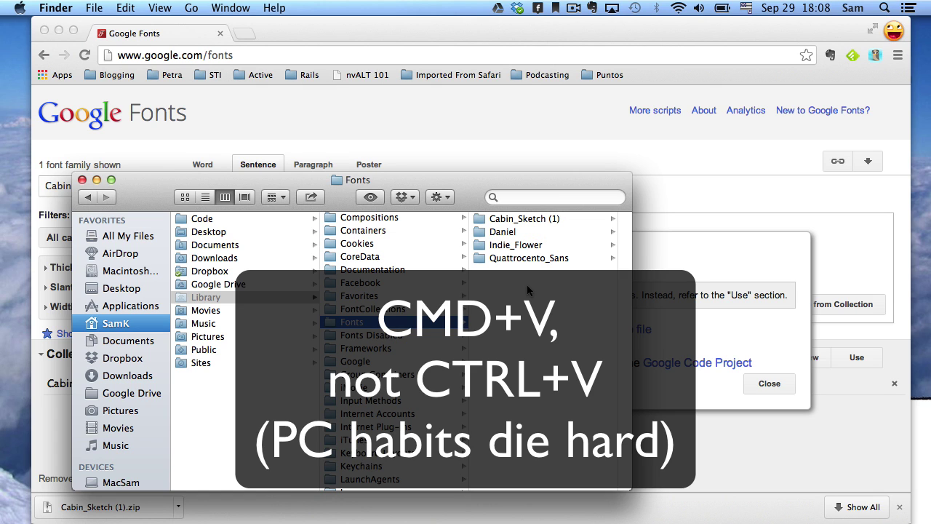
click(554, 219)
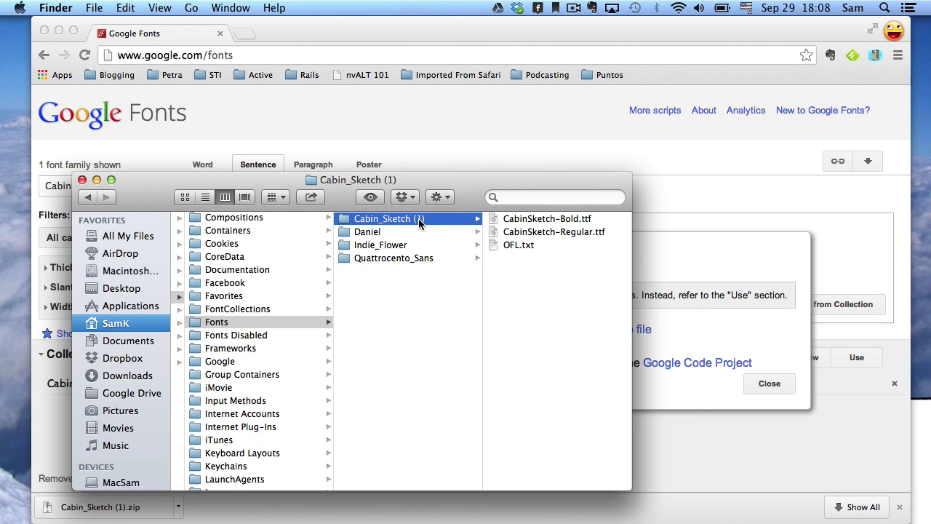
click(419, 222)
key(Right)
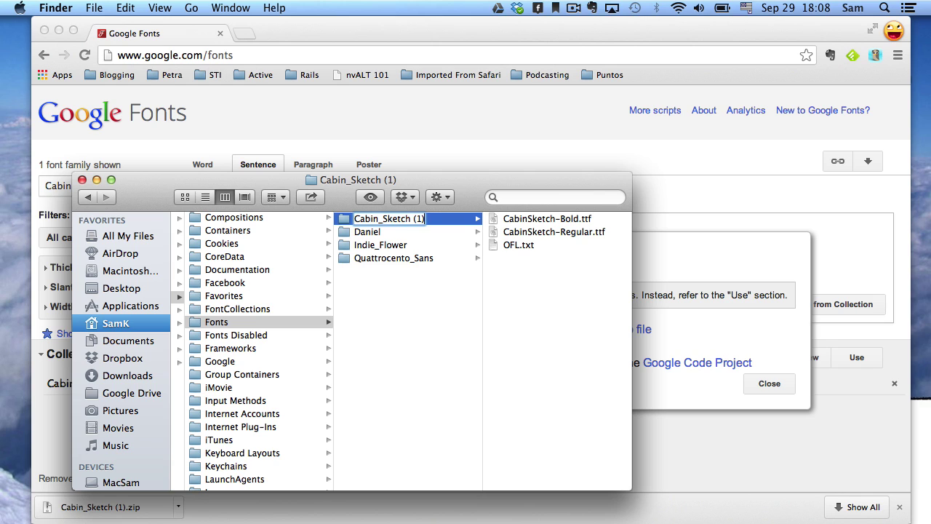
key(BackSpace)
key(BackSpace)
key(BackSpace)
key(BackSpace)
click(403, 295)
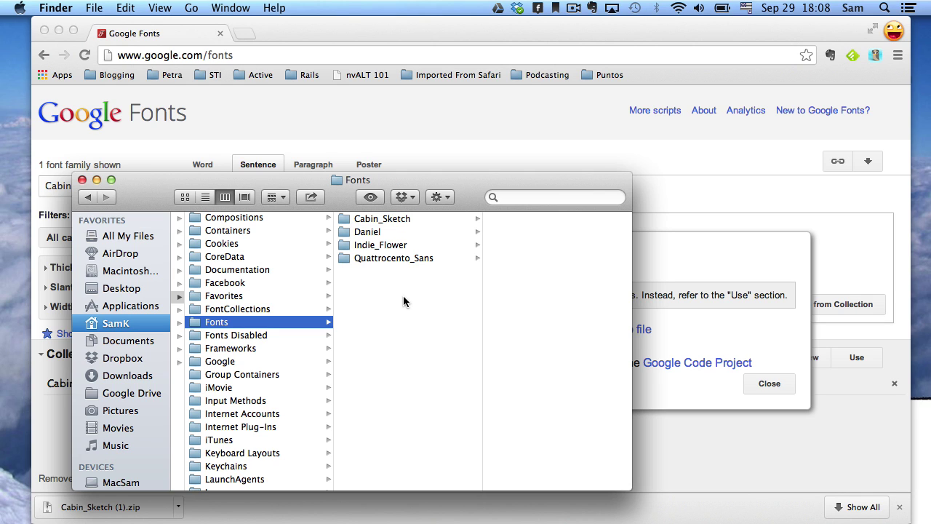
Close the Fonts window and the browser, leaving the bare desktop.
click(82, 180)
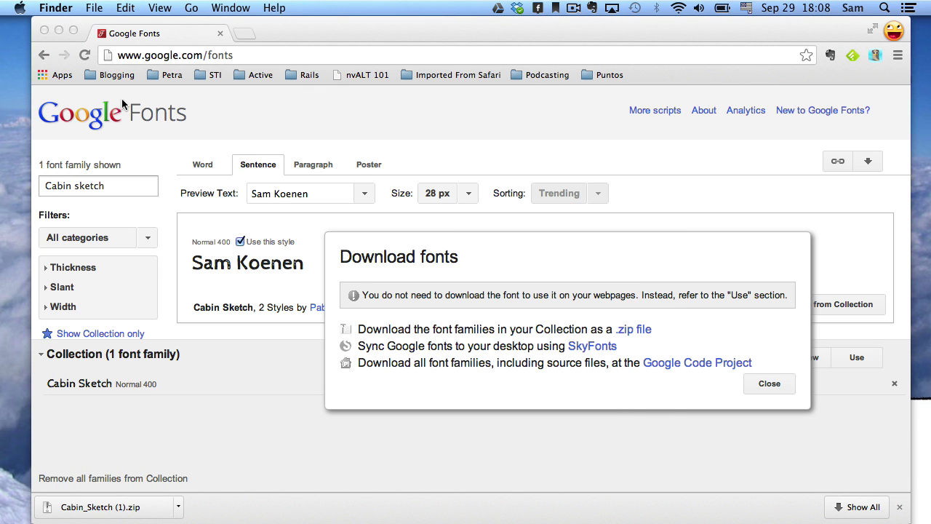
click(43, 31)
mouse_move(8, 120)
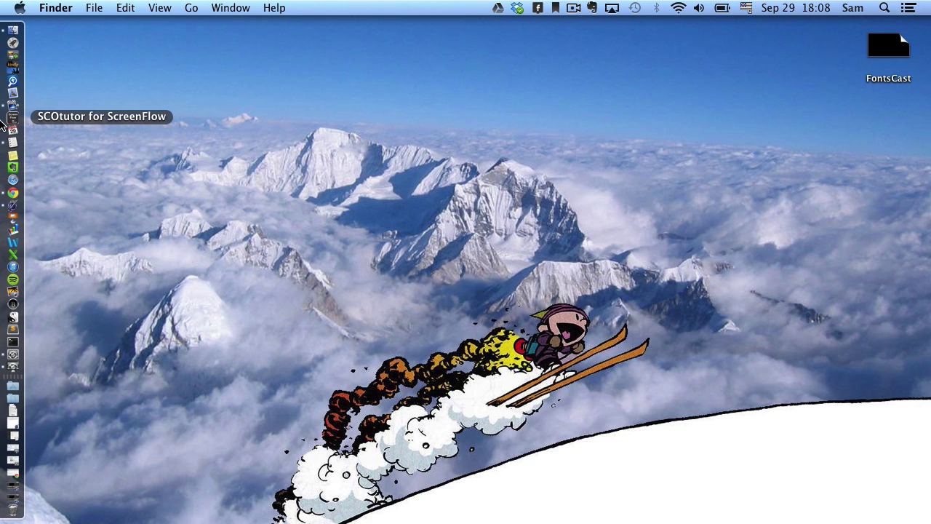
Launch Pages and create an Untitled document from the Word Processing Blank template.
click(12, 209)
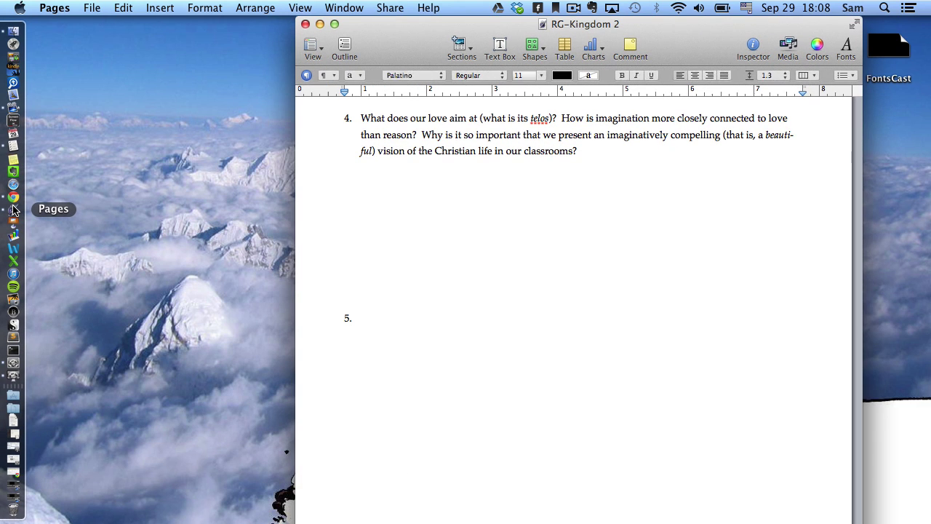
key(super+n)
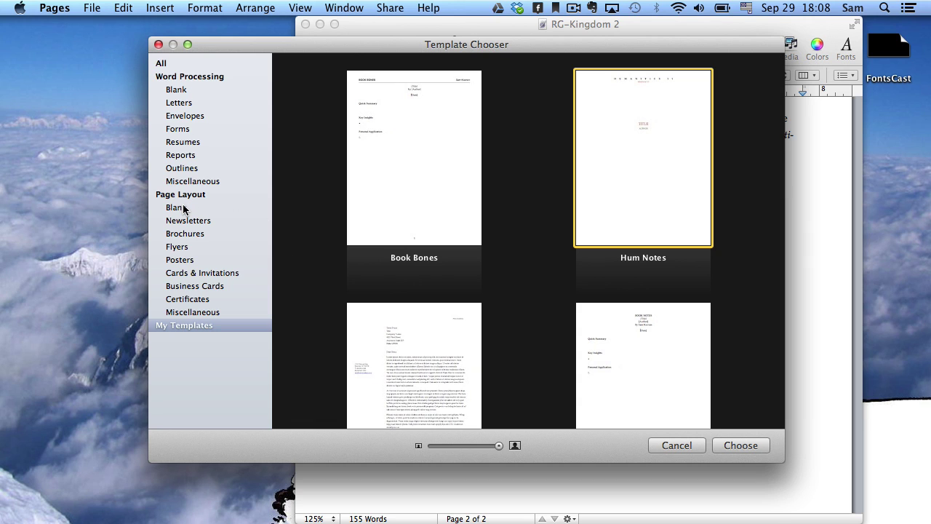
click(189, 90)
click(443, 175)
double_click(441, 177)
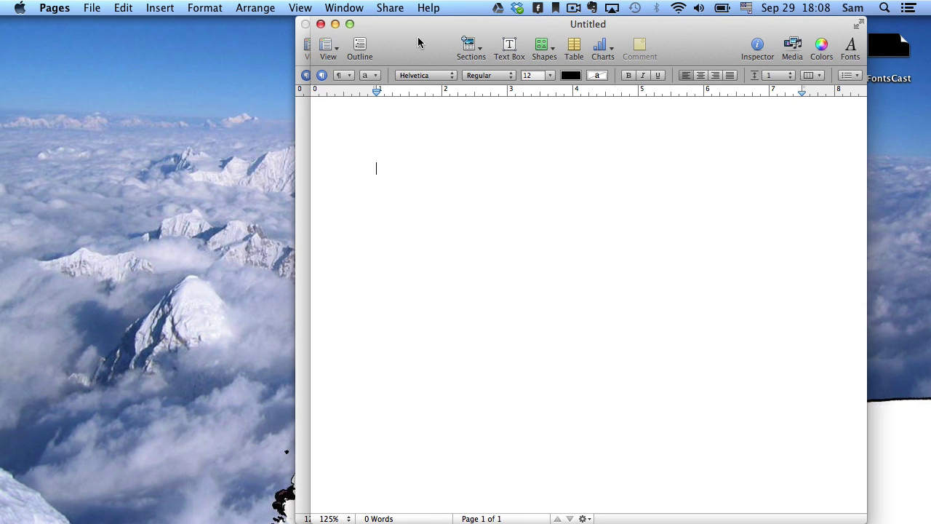
click(451, 75)
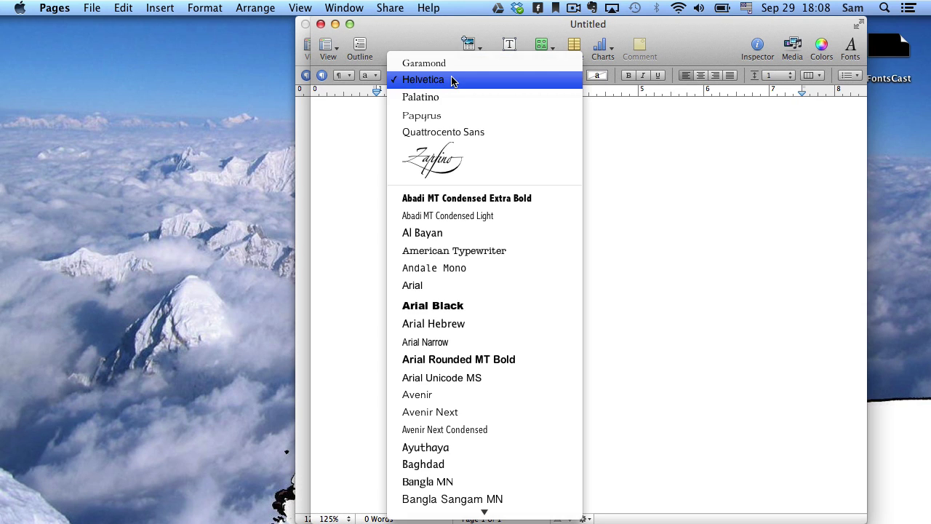
scroll(485, 313, down, 20)
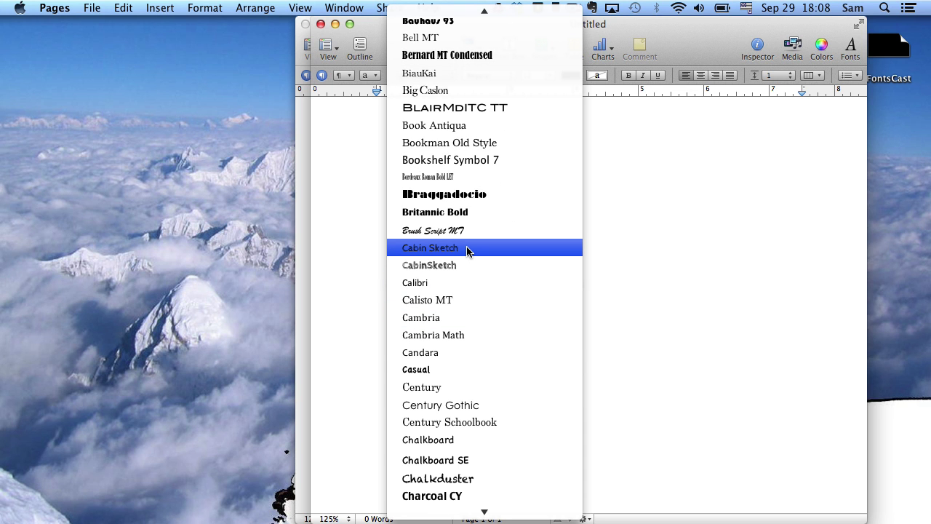
Type 'This is cabin sketch' in Cabin Sketch, then 'This is cabin sketch bold.' in CabinSketch Bold.
click(467, 251)
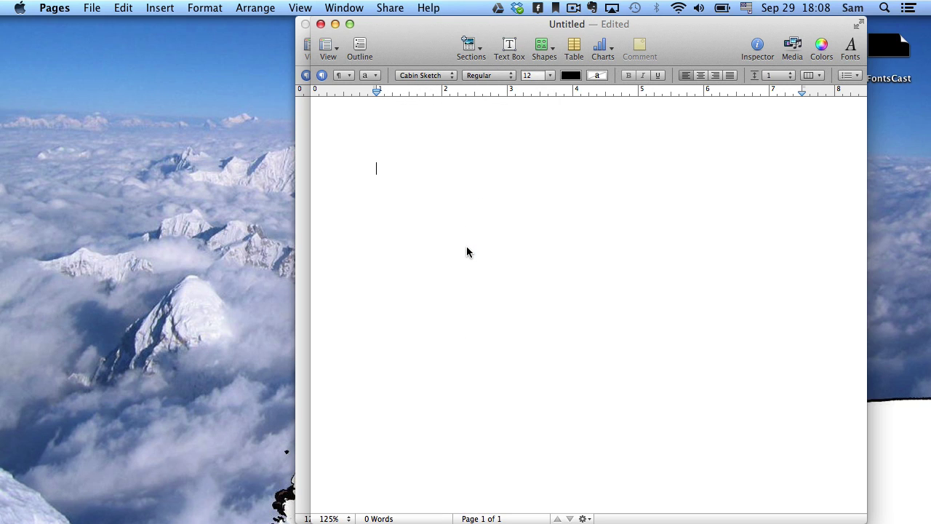
text(This is cabin sketch)
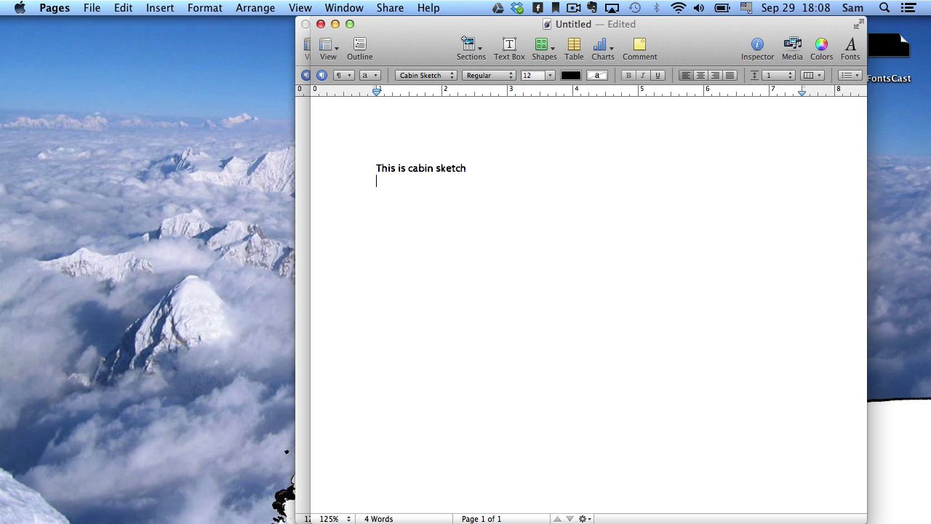
click(443, 75)
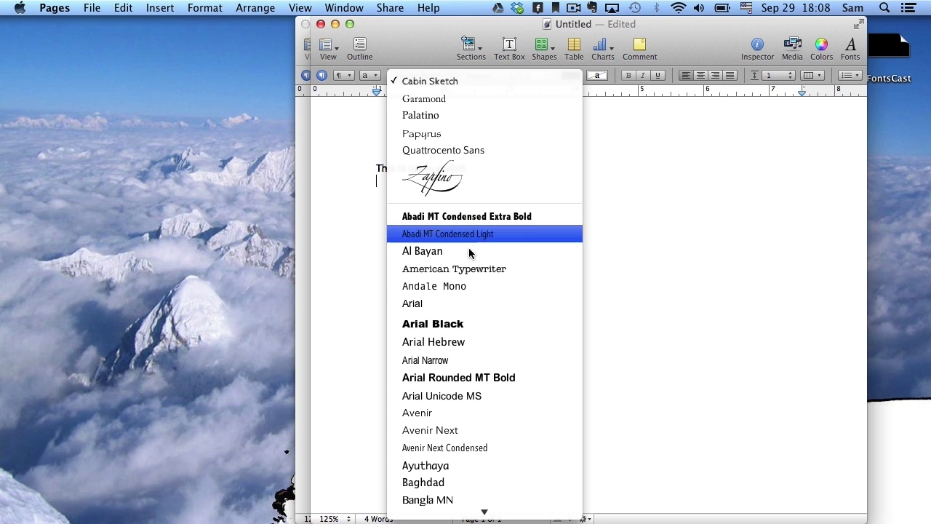
scroll(465, 357, down, 15)
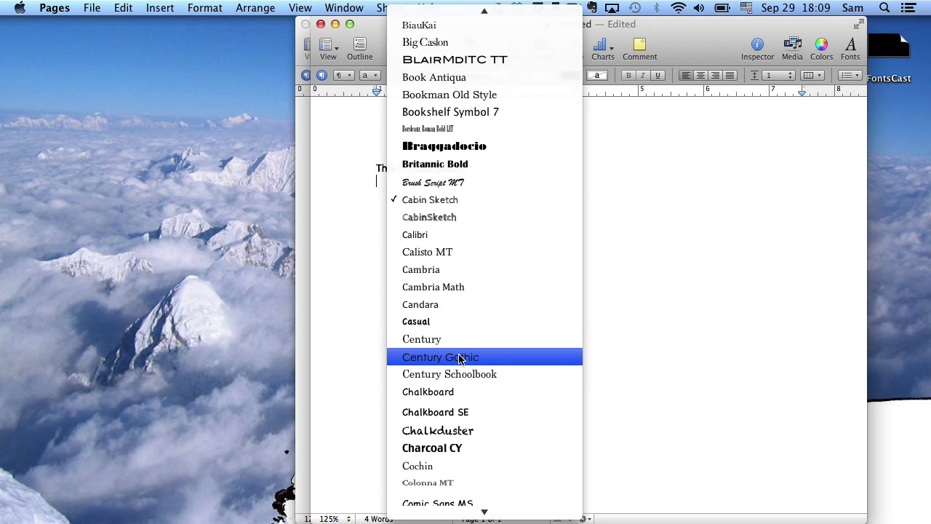
scroll(459, 360, down, 2)
click(450, 179)
text(This is )
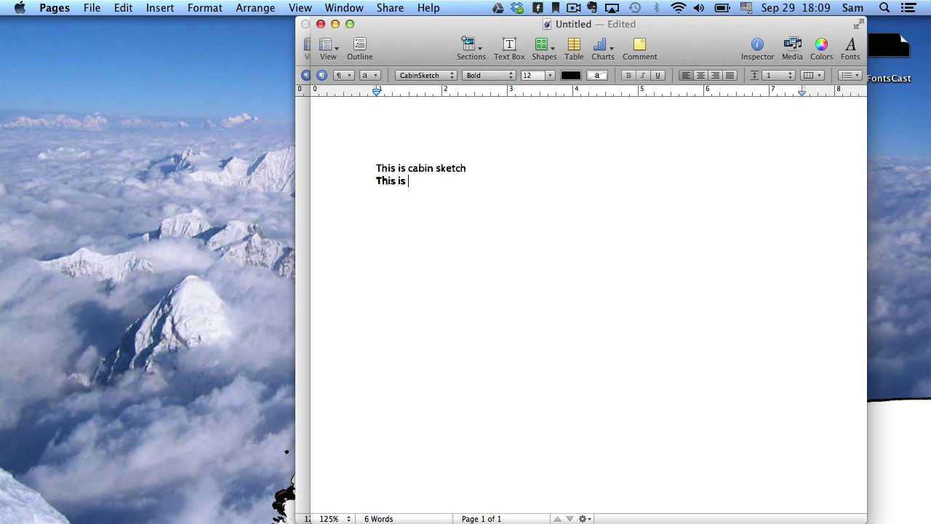
text(cabin sketch bold.)
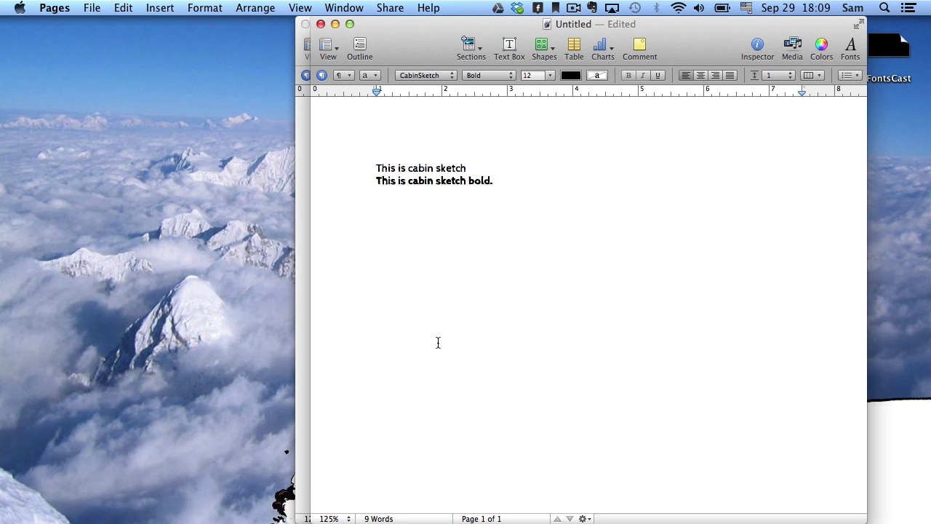
Set both sample lines to 36 pt and place the cursor after 'bold.'.
drag(376, 165, 609, 223)
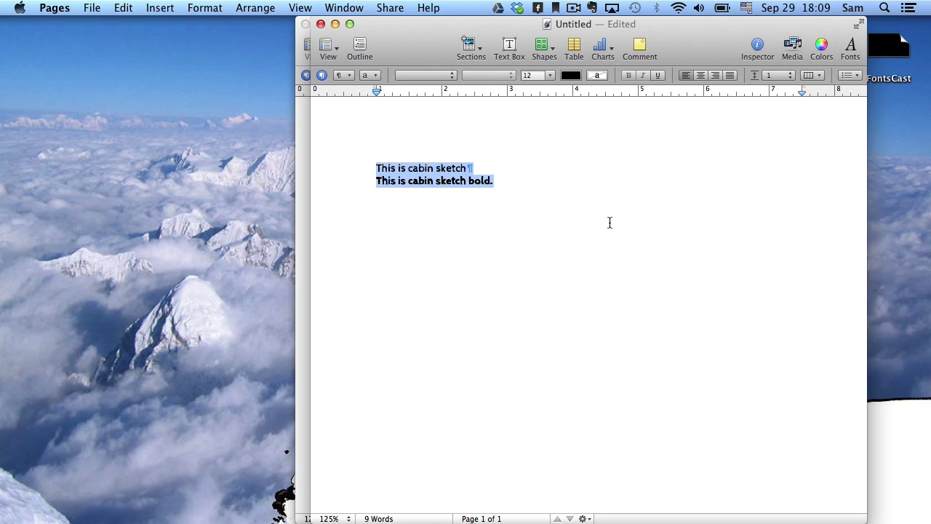
click(551, 75)
click(555, 167)
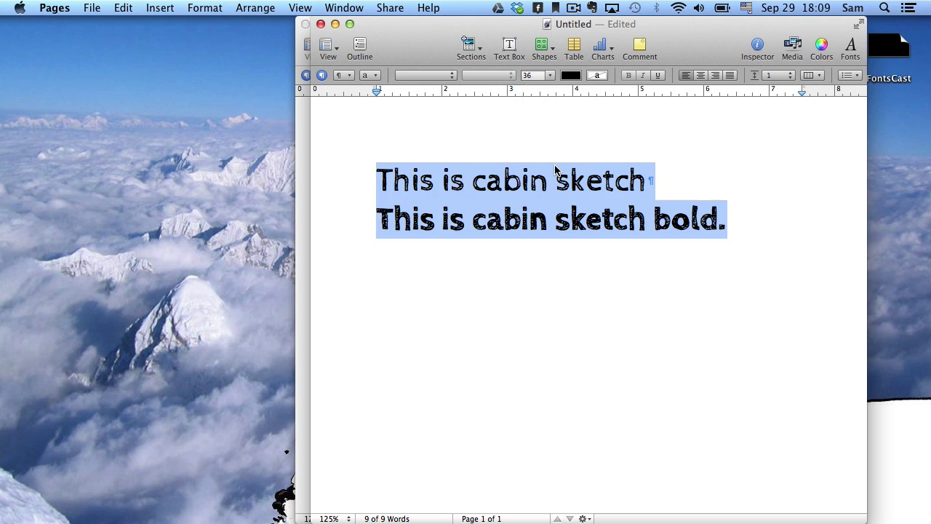
click(660, 299)
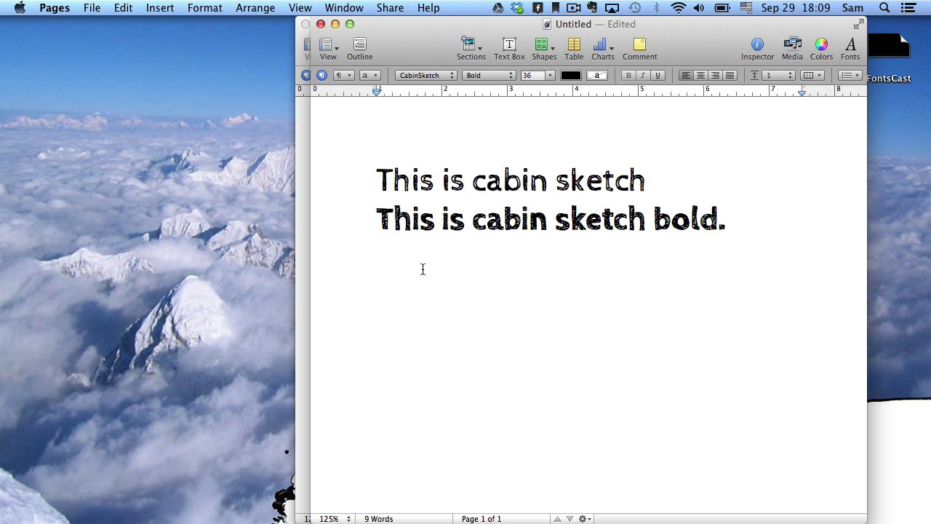
Switch to Indie Flower and type 'this is Indie Flower' as the third line.
click(449, 75)
scroll(472, 305, down, 10)
scroll(471, 306, down, 15)
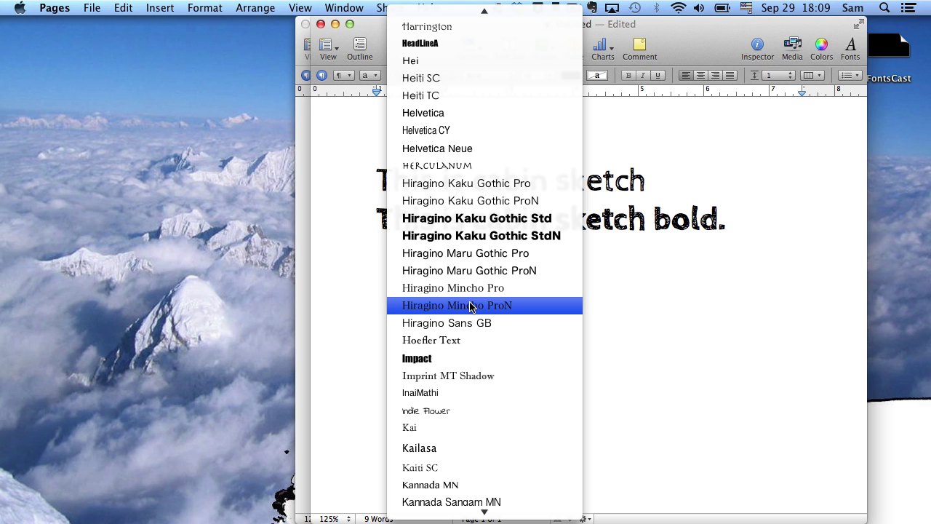
scroll(471, 306, down, 5)
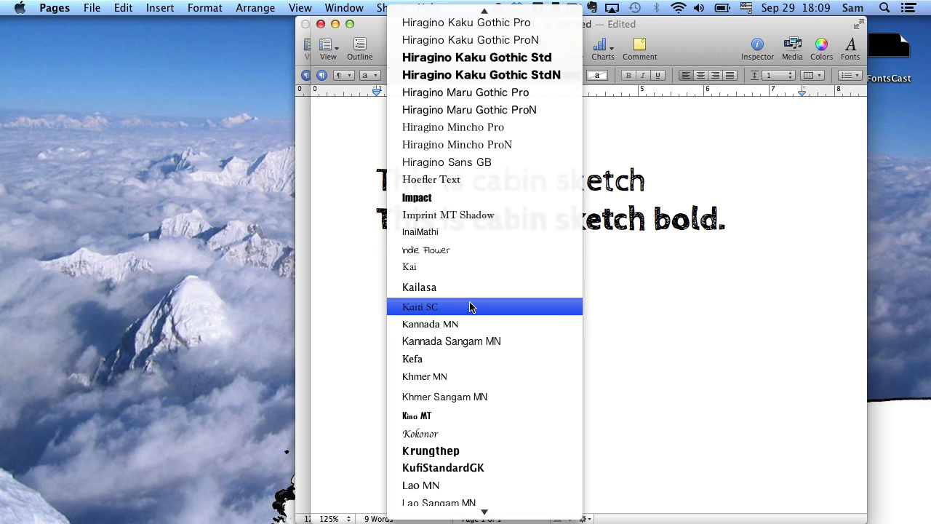
click(451, 250)
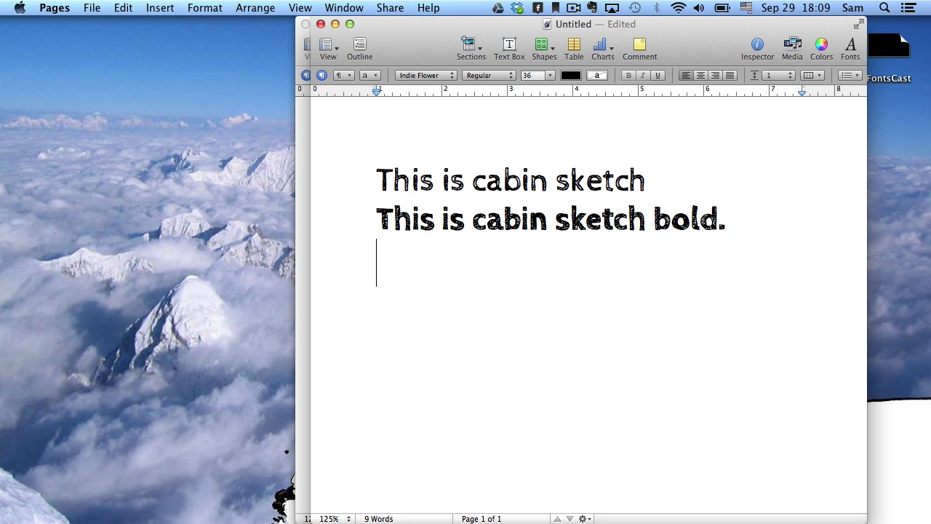
text(this is Indie )
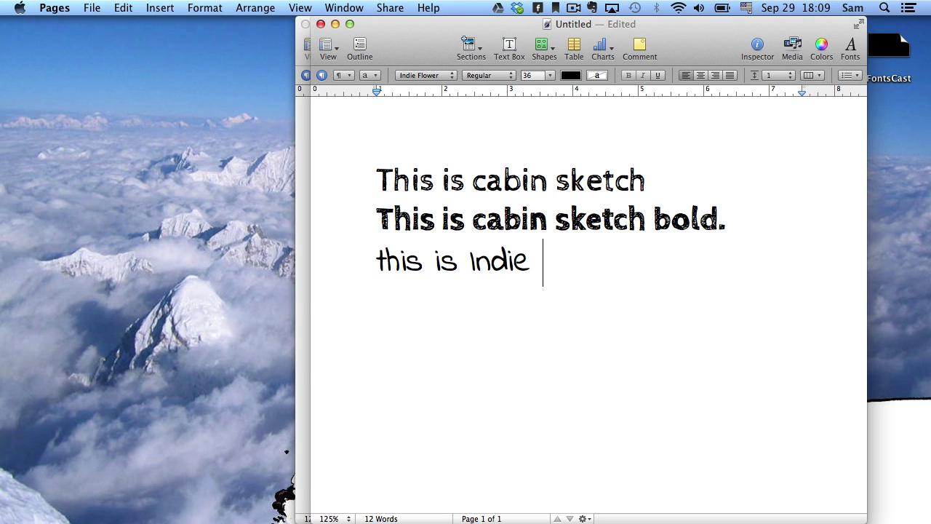
text(Flower)
Correct the line to 'This is Indie Flower.' with a capital T and period.
click(377, 262)
key(Right)
key(BackSpace)
text(T)
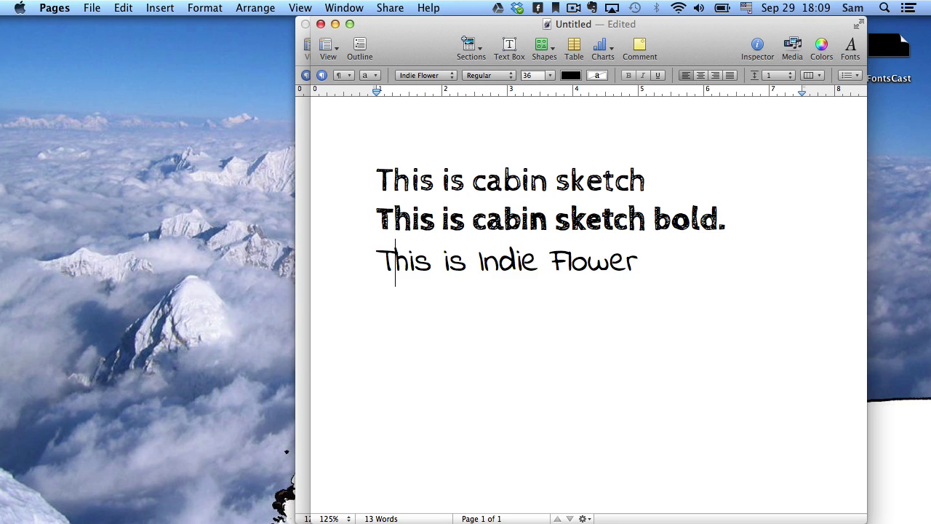
click(638, 262)
text(.)
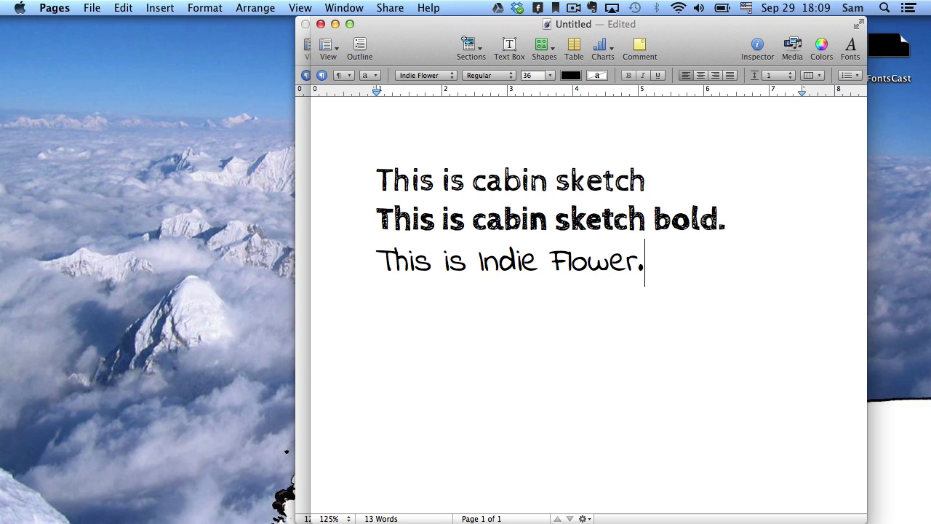